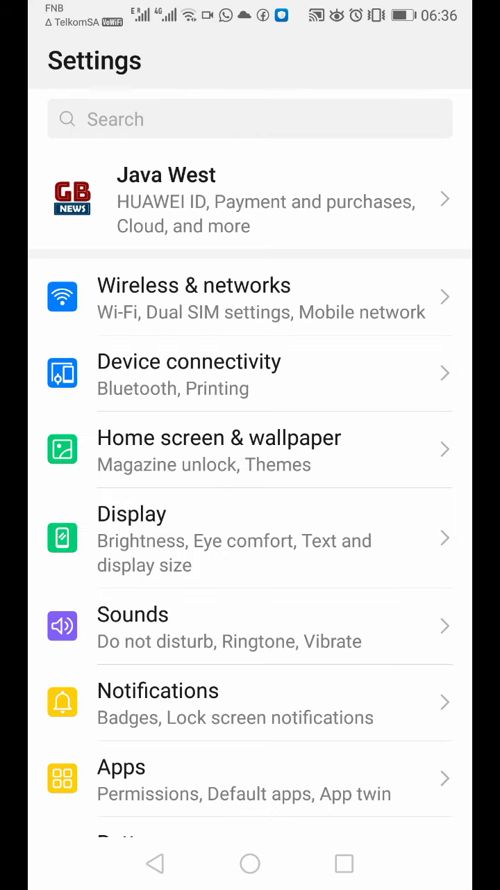
Open the Wireless & networks page from the main Settings list.
left_click(209, 297)
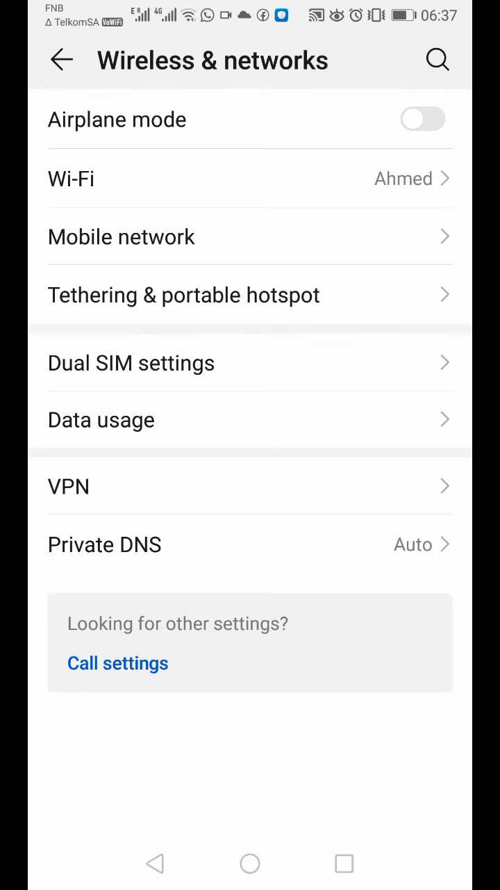
Go to Tethering & portable hotspot > Portable Wi-Fi hotspot and open Configure hotspot.
scroll(251, 395, "down", 1)
left_click(264, 294)
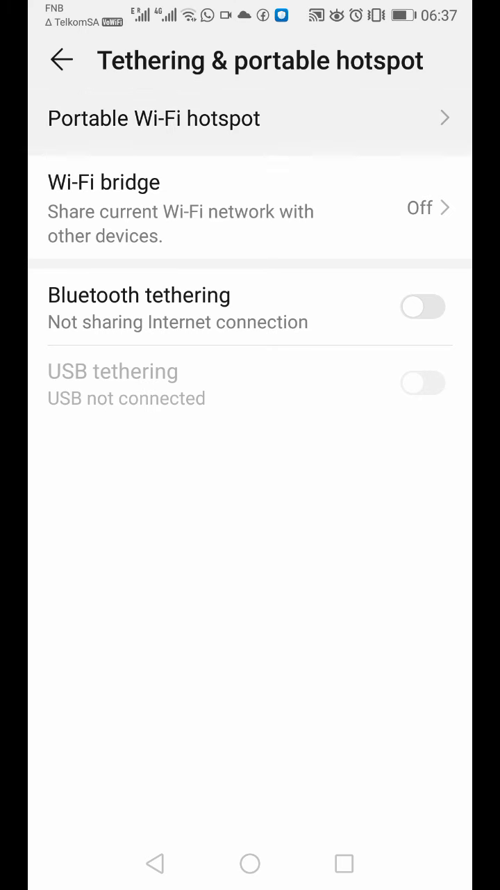
left_click(153, 118)
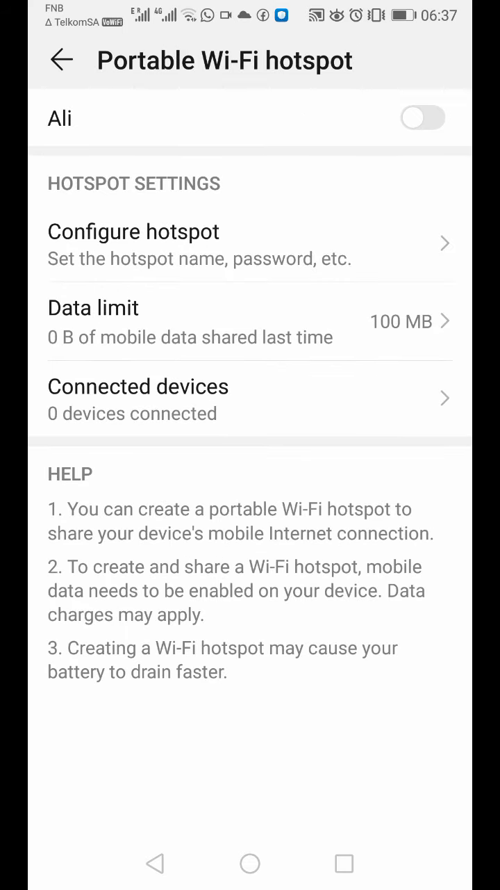
left_click(209, 243)
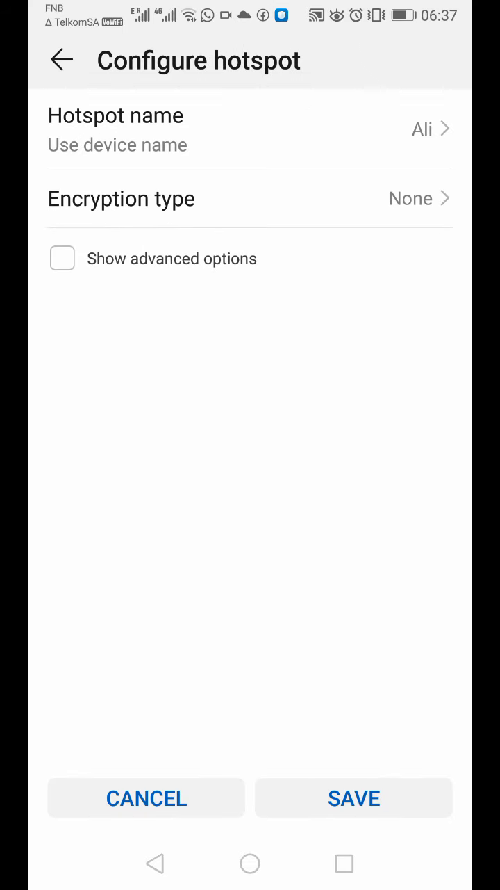
Replace the hotspot name Ali with 'Bassonia tv' and save it, confirming with a second save.
left_click(209, 129)
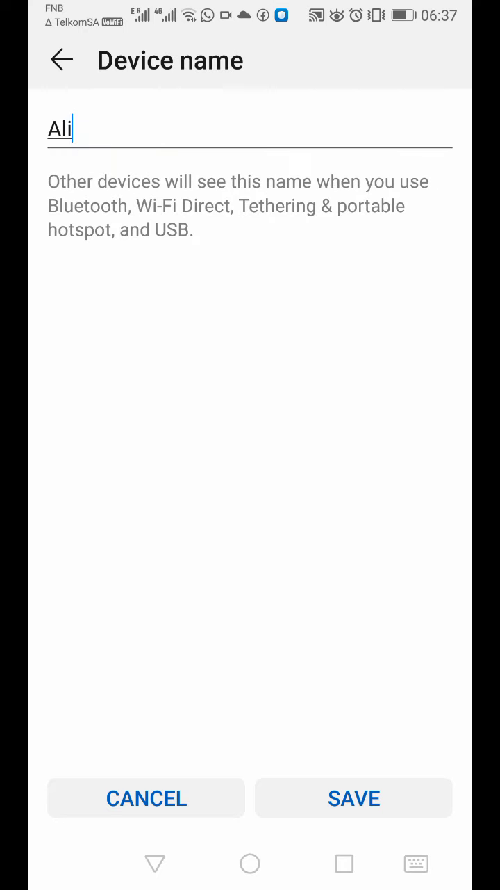
key("BackSpace")
key("BackSpace")
key("BackSpace")
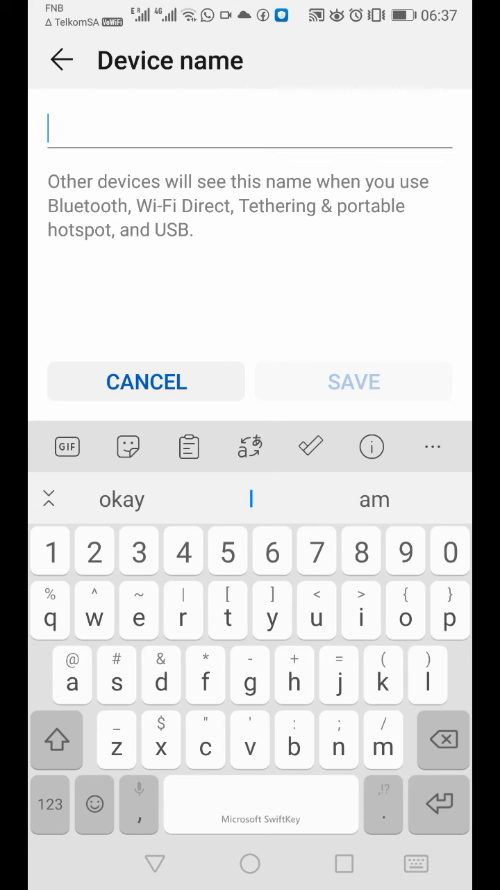
type("bass")
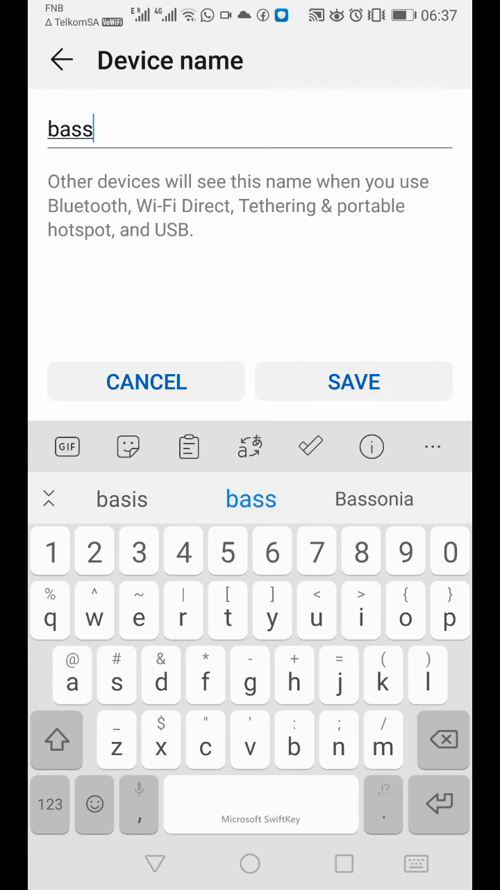
type("onis")
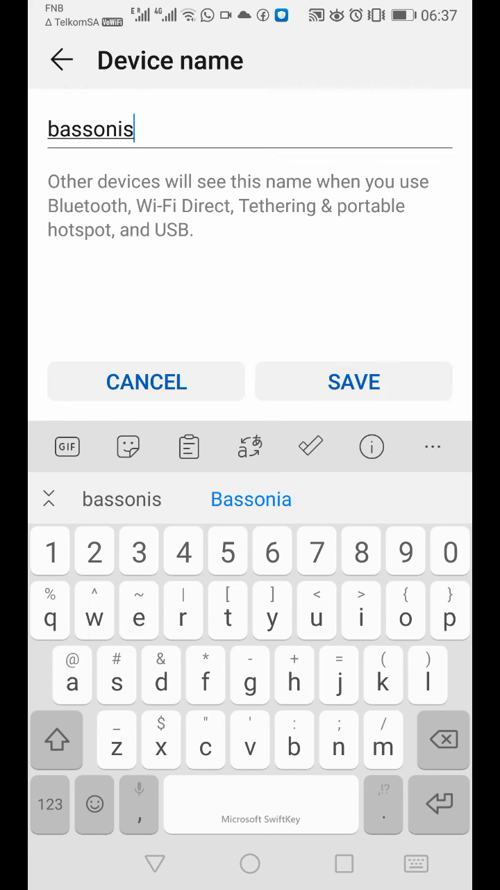
key("BackSpace")
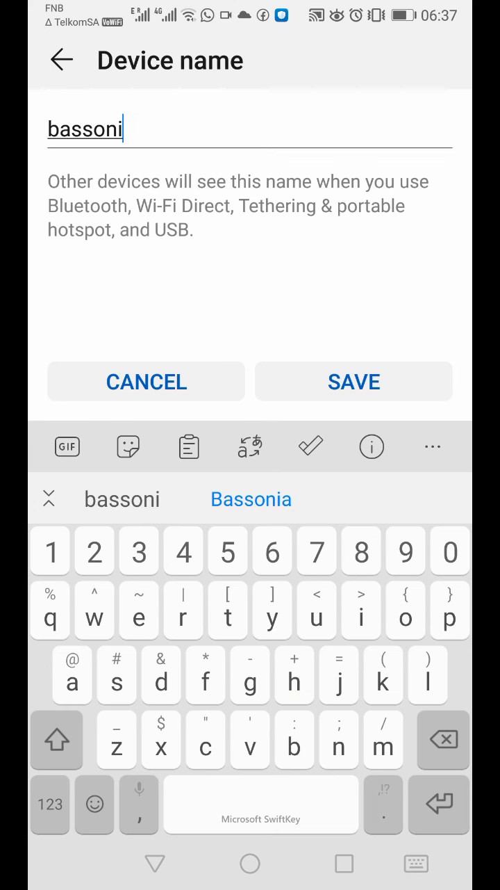
type("a")
left_click(251, 499)
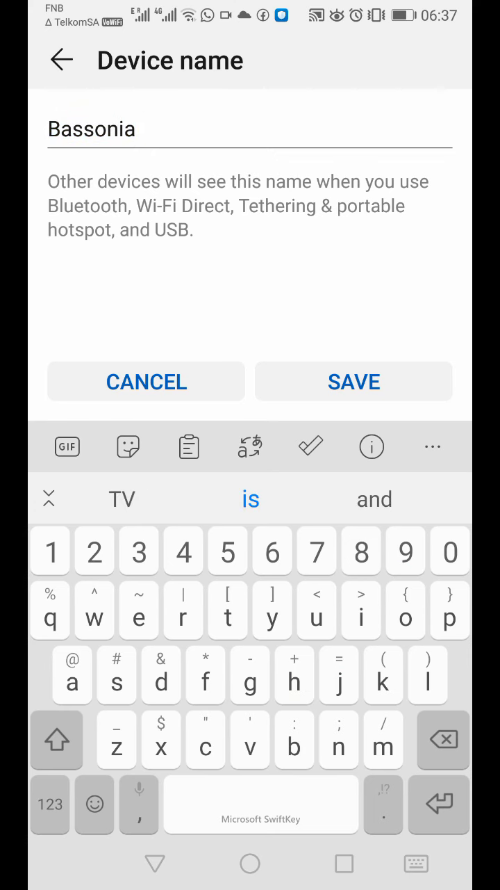
type("tv")
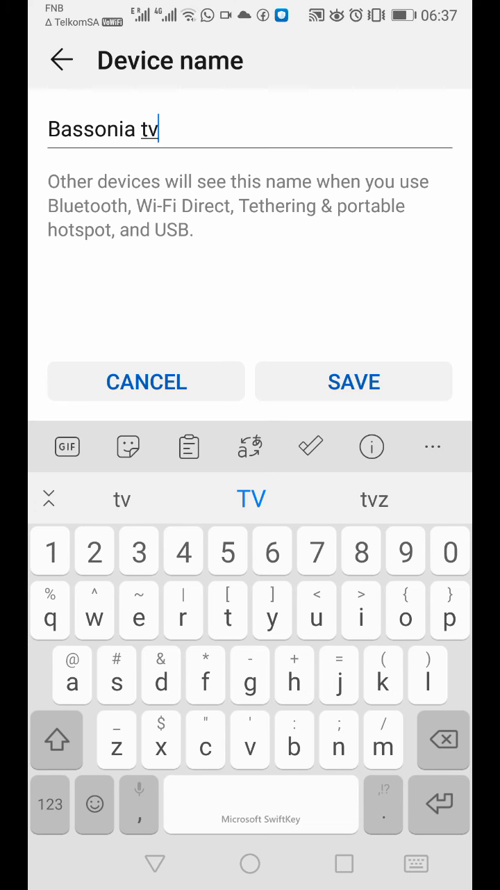
left_click(353, 382)
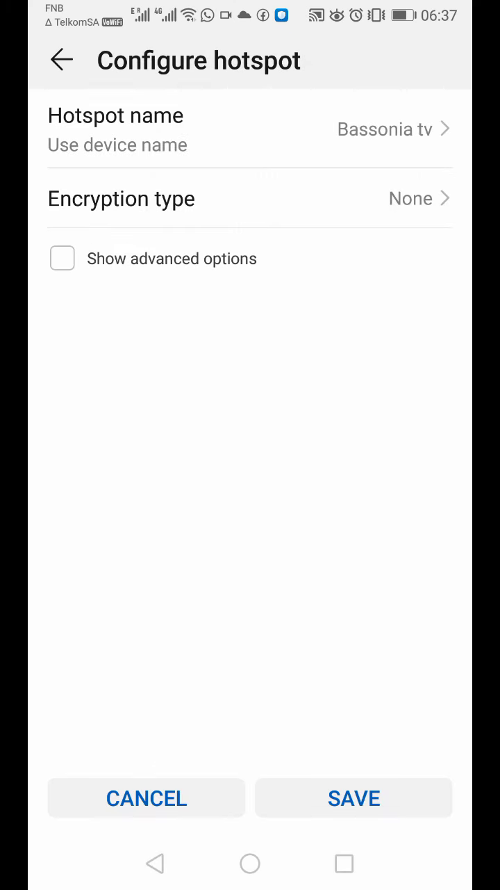
left_click(386, 129)
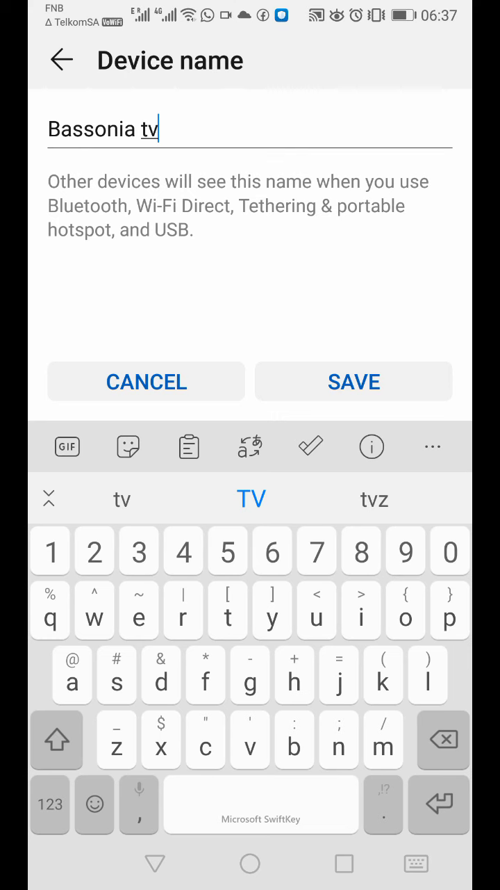
left_click(354, 381)
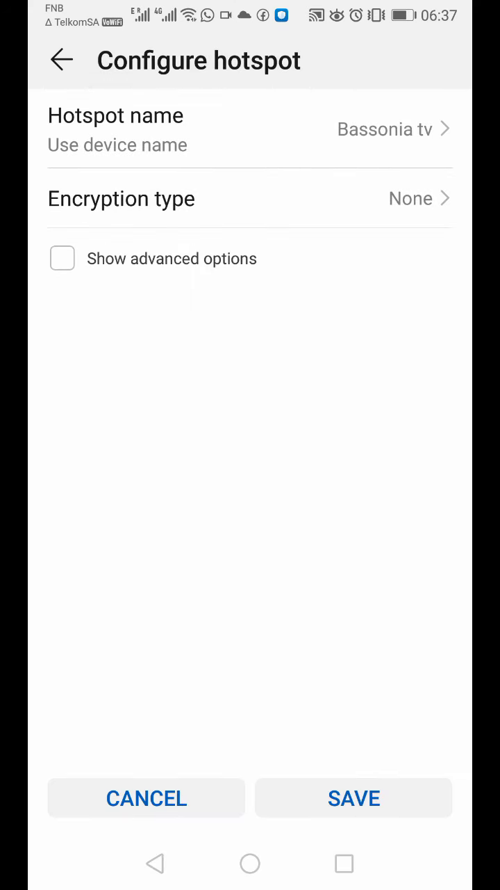
left_click(250, 198)
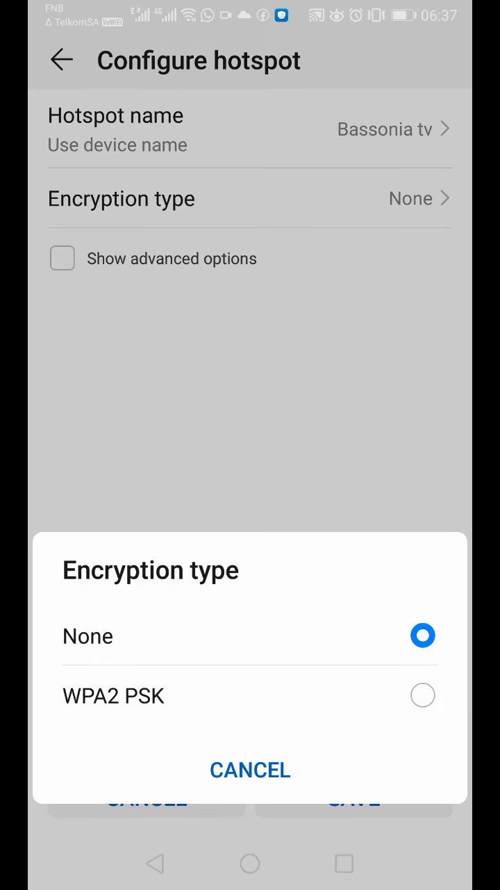
left_click(250, 695)
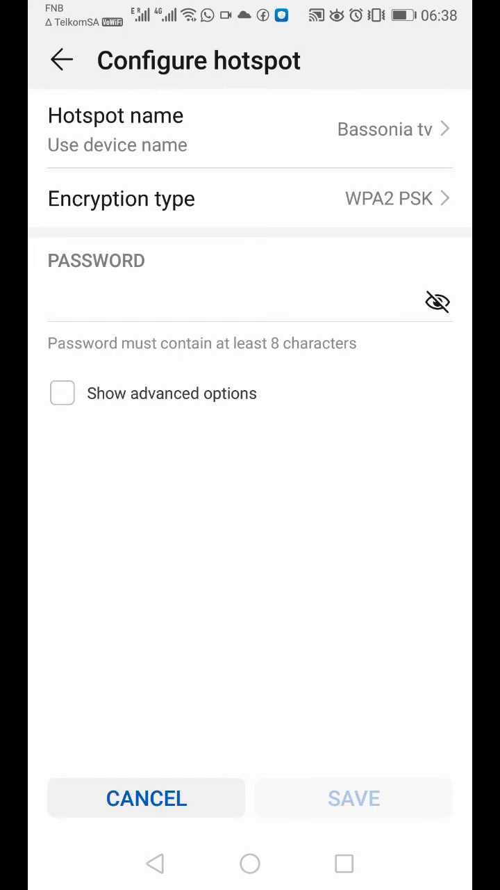
left_click(438, 302)
left_click(237, 301)
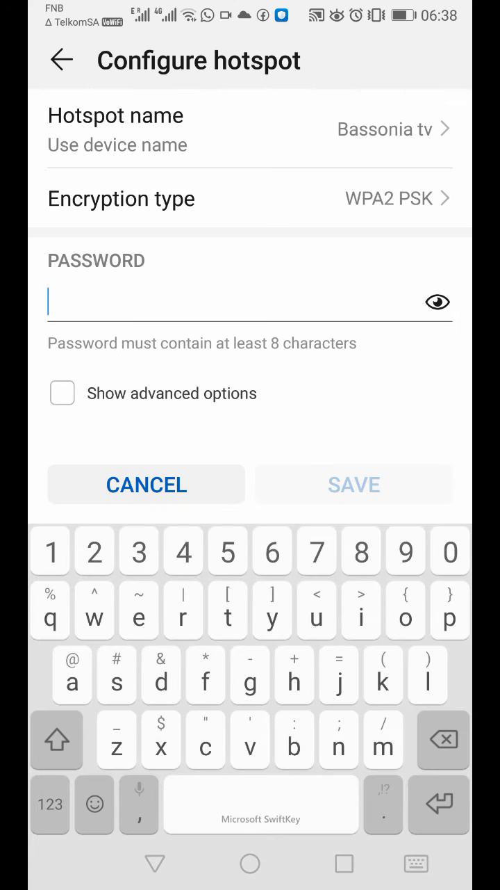
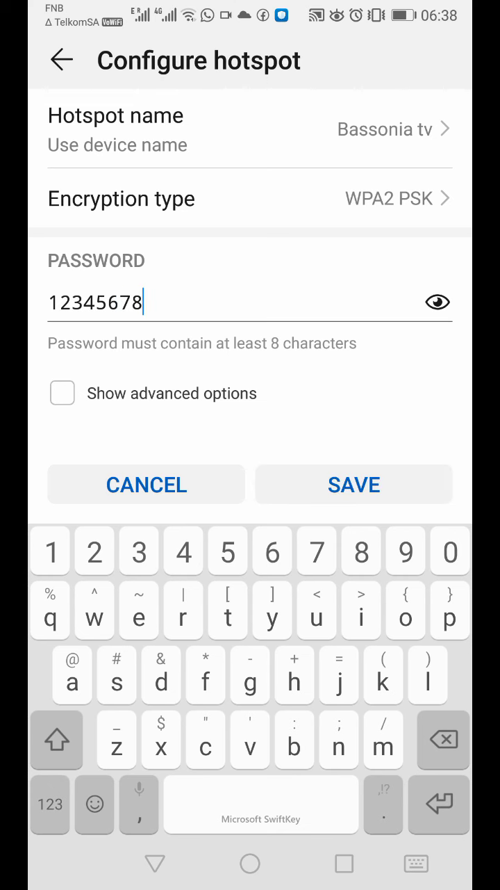
scroll(250, 257, "down", 1)
left_click(353, 484)
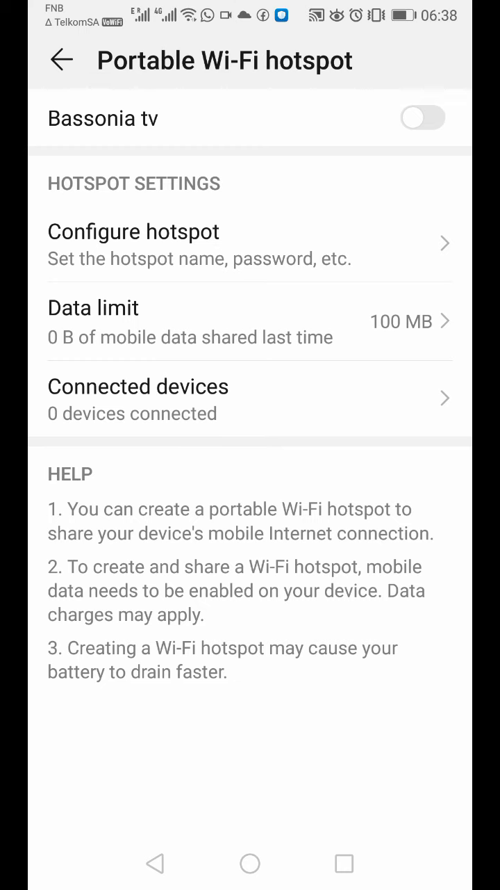
Back out to the home screen, relaunch Settings and open Wireless & networks.
left_click_drag(251, 14, 251, 487)
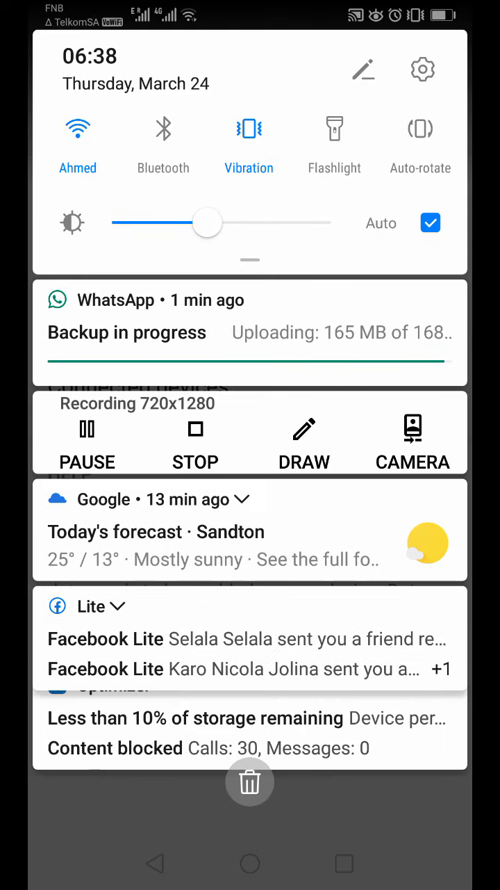
left_click_drag(250, 695, 250, 208)
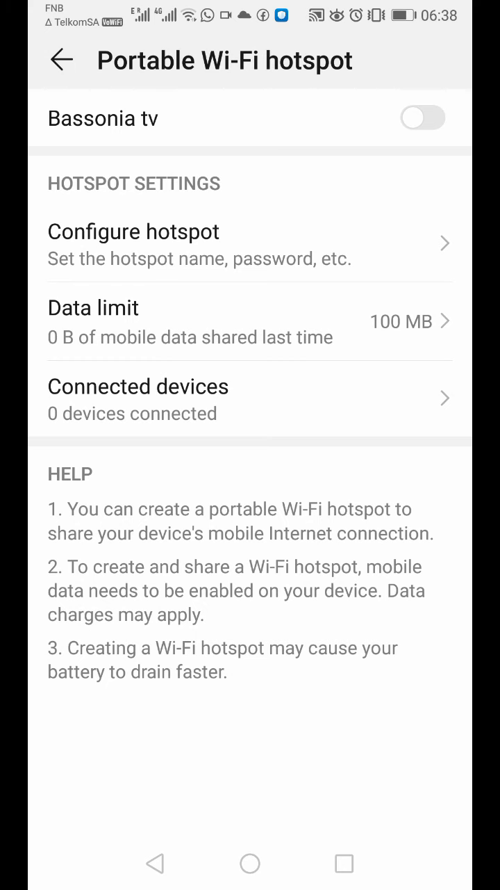
left_click(155, 863)
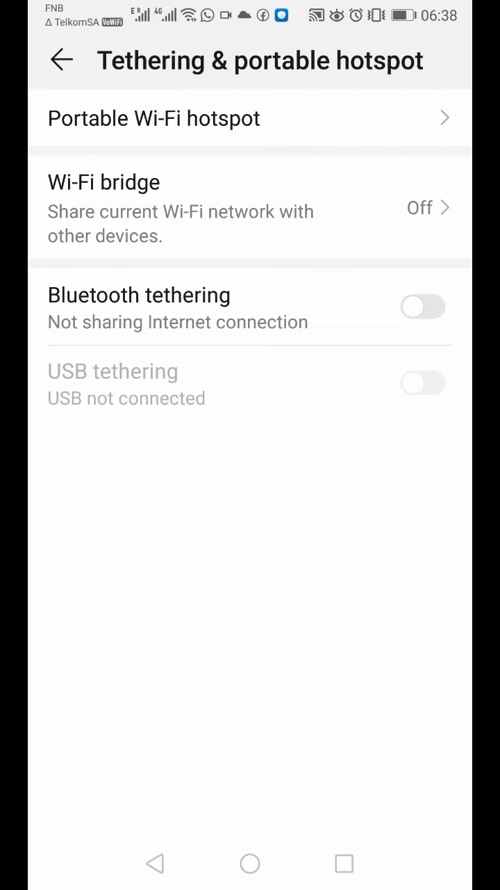
left_click(155, 863)
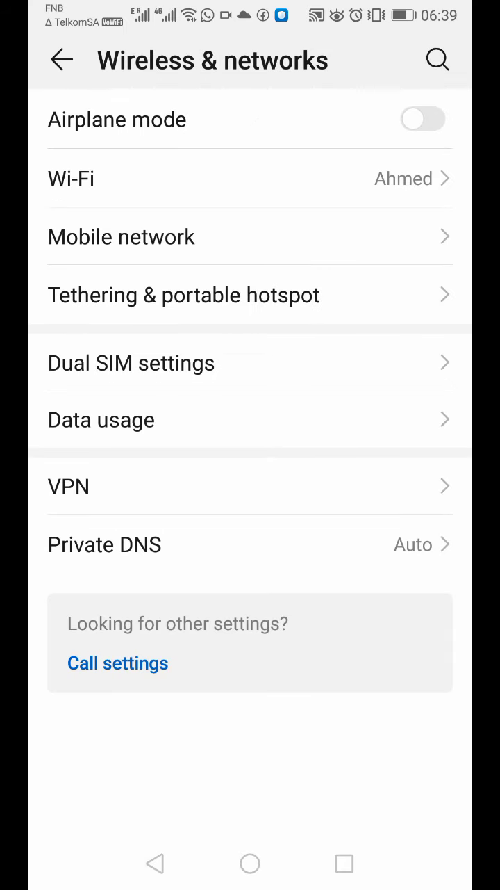
left_click(155, 863)
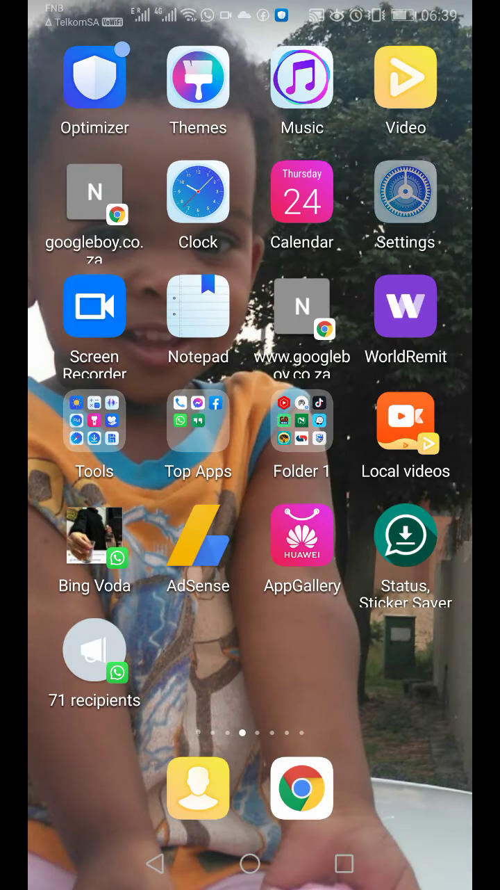
left_click(406, 192)
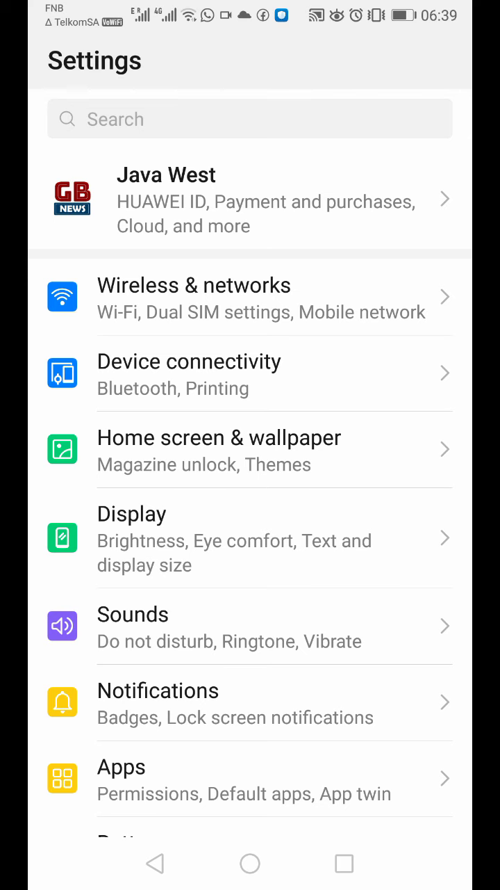
left_click(250, 297)
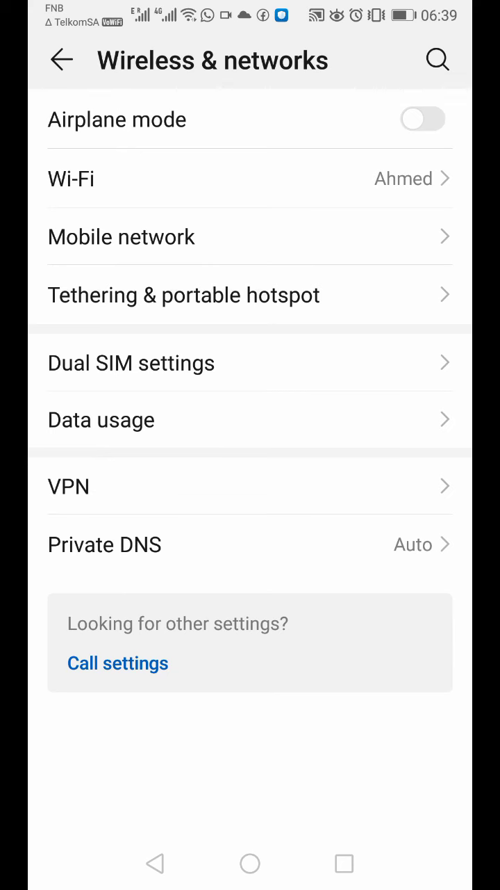
Switch the Bassonia tv portable Wi-Fi hotspot on, then return to the tethering page.
left_click(183, 294)
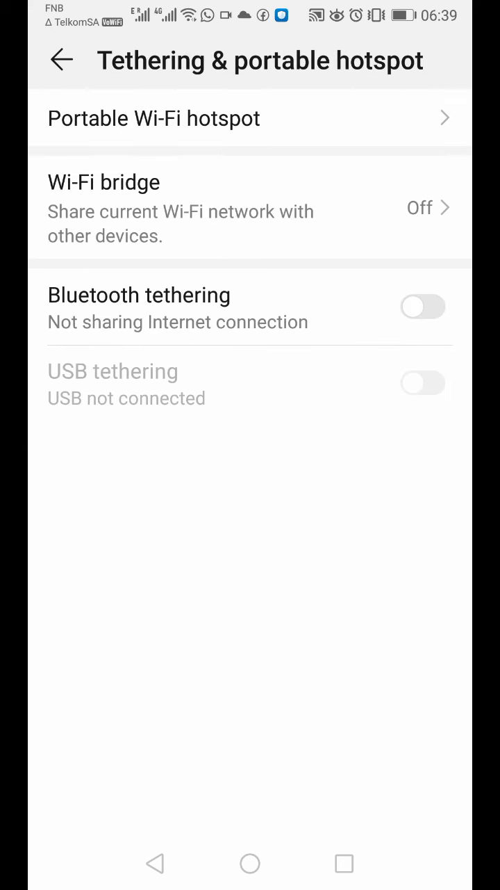
left_click(155, 118)
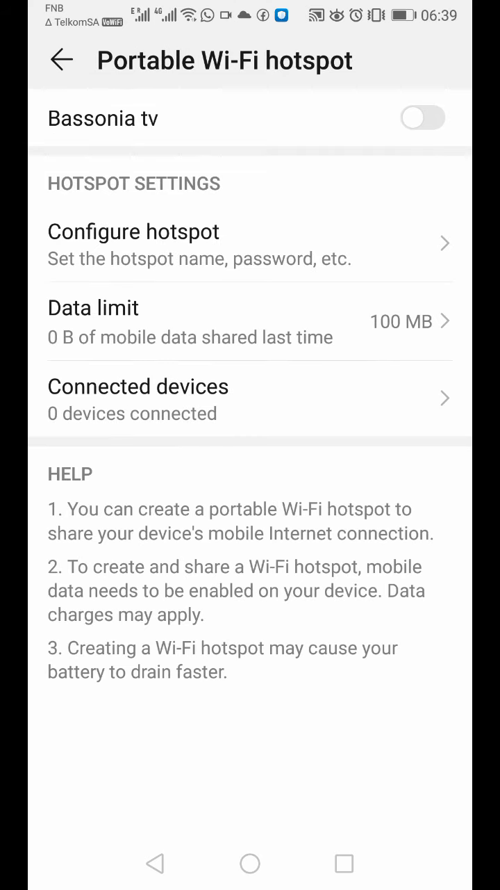
left_click(422, 118)
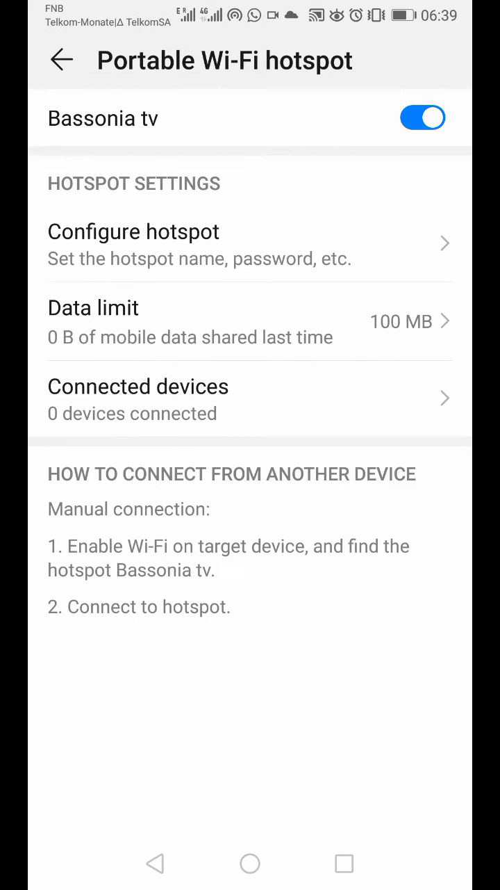
left_click(422, 118)
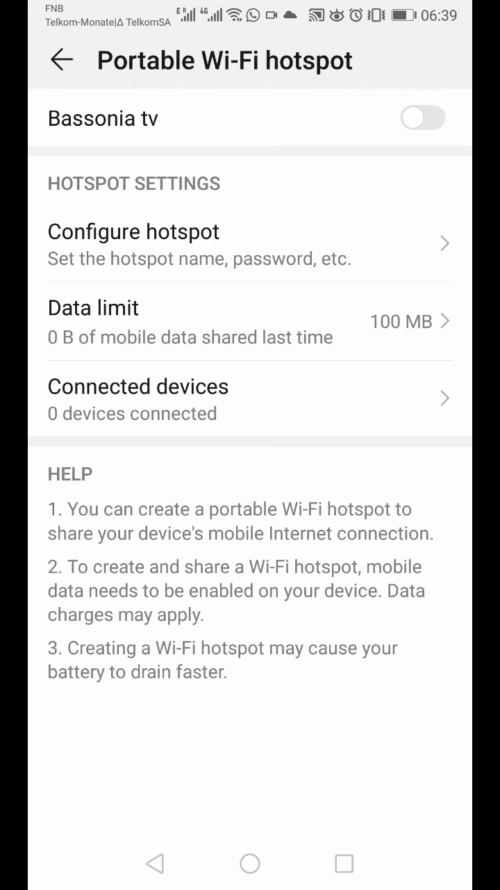
left_click(423, 117)
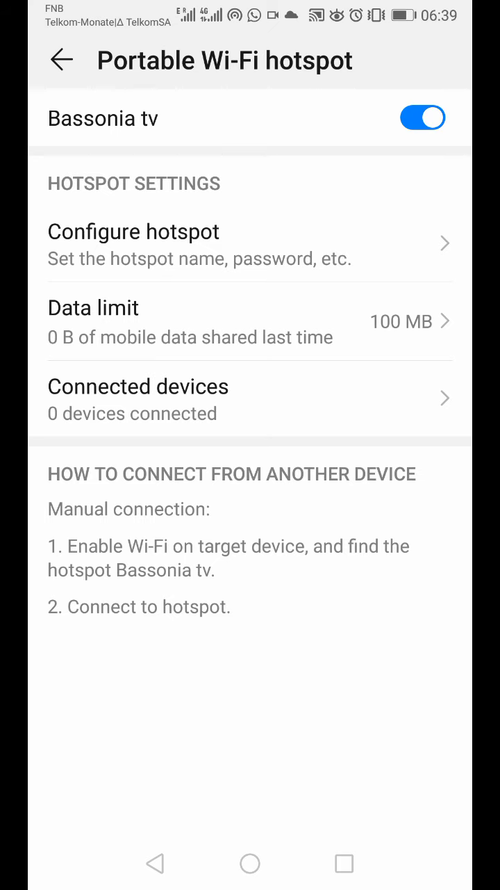
left_click(155, 863)
Exit to the home screen, reopen Settings and go to Wireless & networks.
left_click(155, 863)
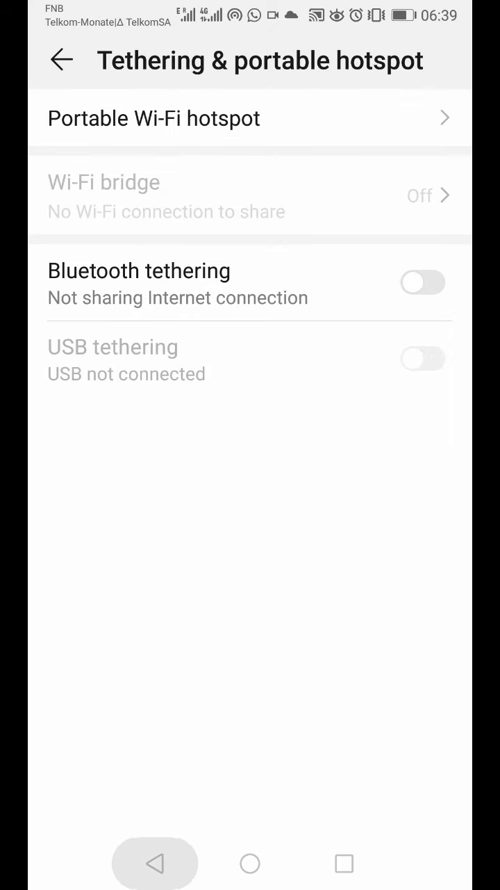
left_click(155, 863)
left_click(155, 863)
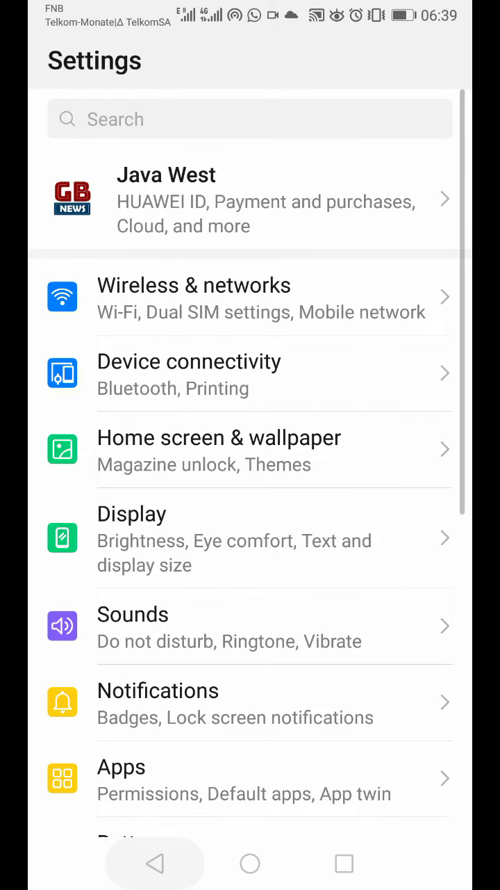
left_click_drag(250, 7, 250, 487)
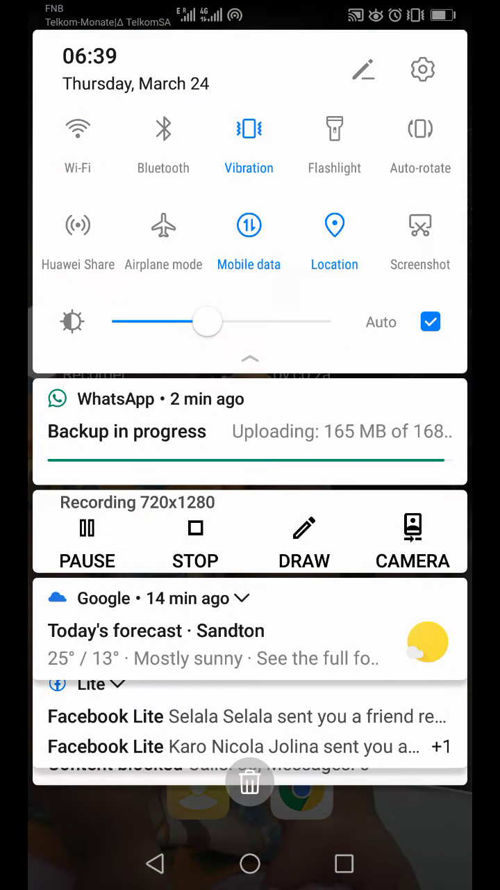
left_click_drag(250, 626, 250, 208)
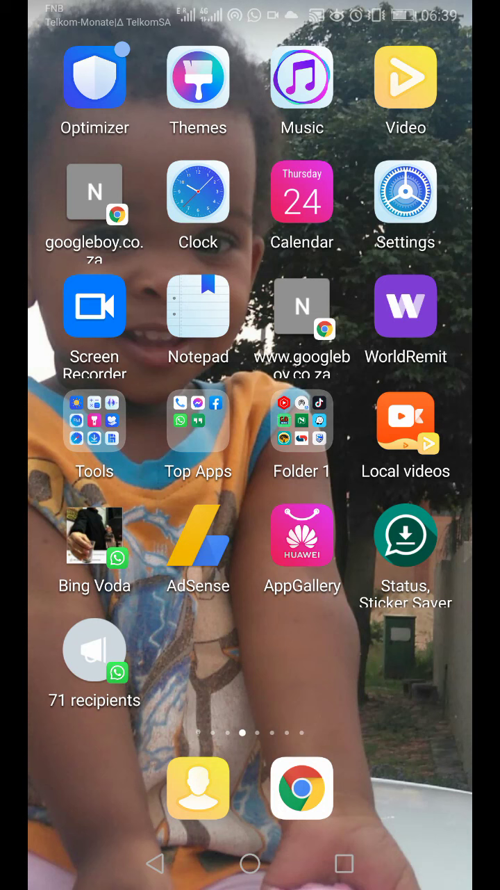
left_click(405, 192)
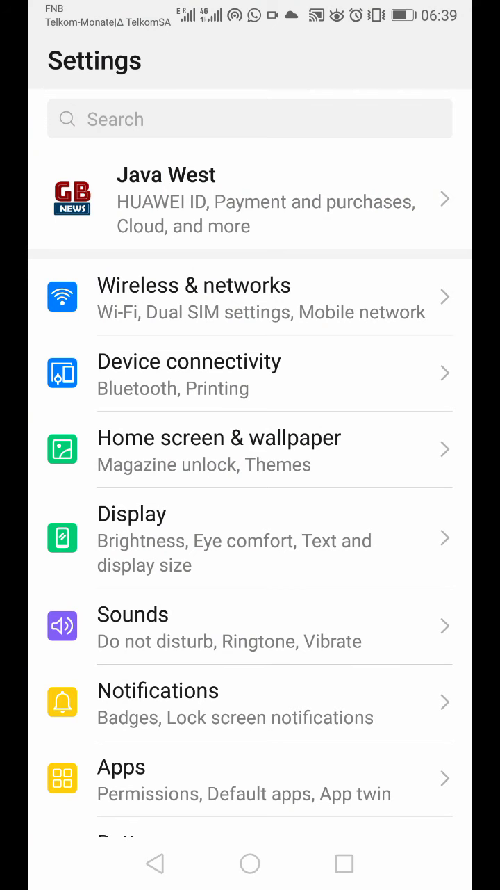
left_click(251, 297)
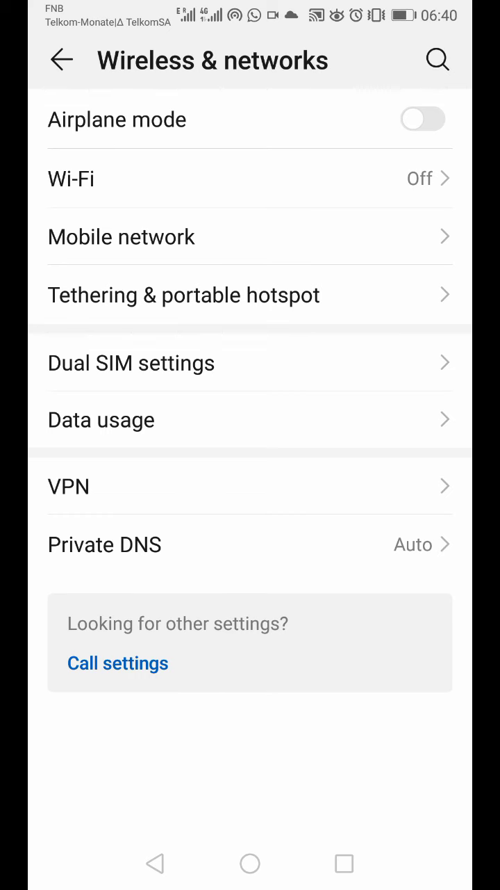
left_click(184, 295)
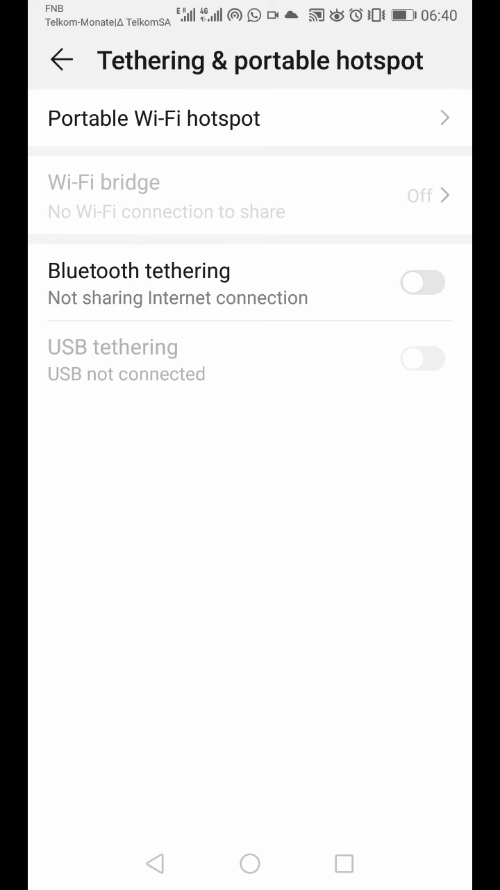
left_click(154, 118)
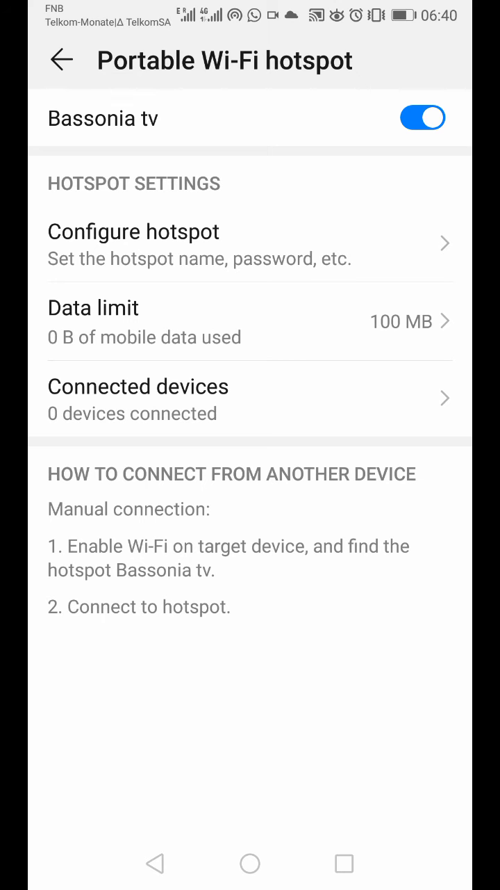
left_click(201, 243)
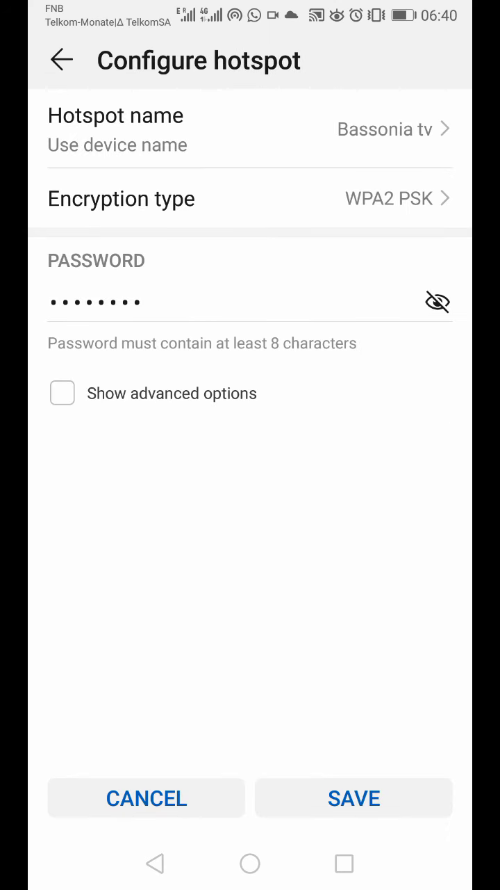
left_click(438, 302)
left_click(142, 302)
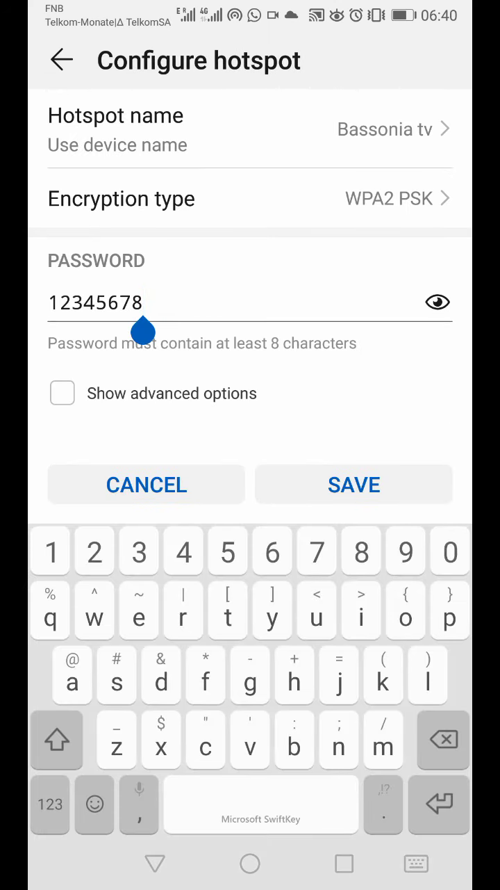
key("BackSpace")
key("BackSpace")
key("BackSpace")
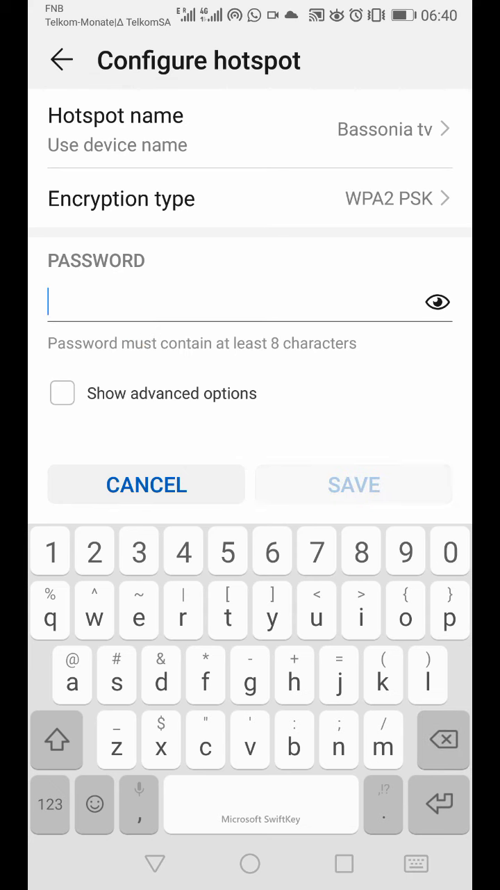
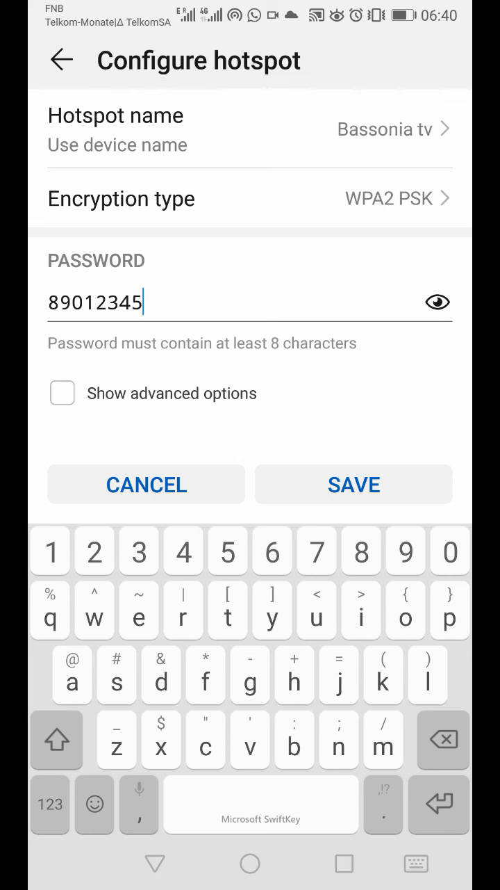
left_click(250, 129)
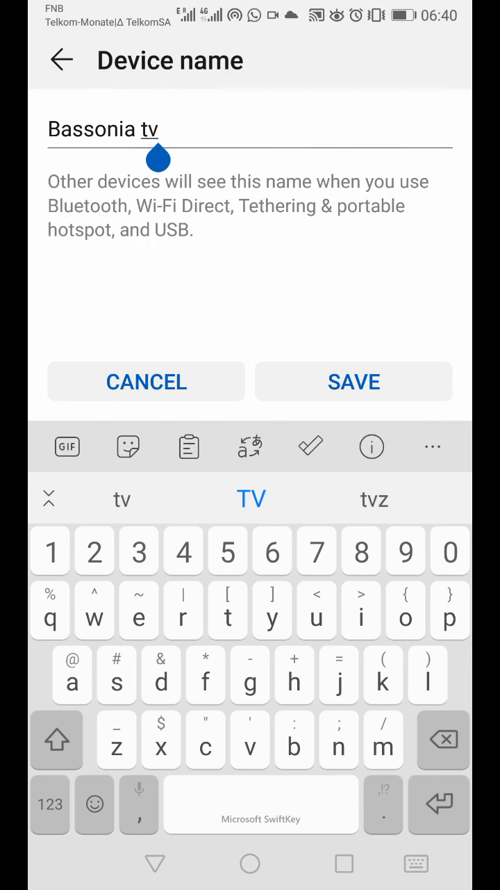
Rename the hotspot to 'Trender', save, and return to the tethering page.
key("BackSpace")
key("BackSpace")
key("BackSpace")
key("BackSpace")
key("BackSpace")
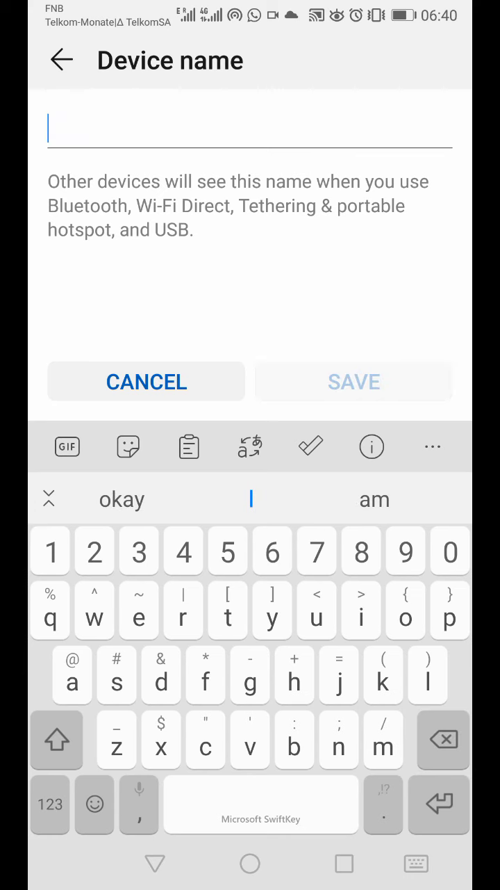
key("shift")
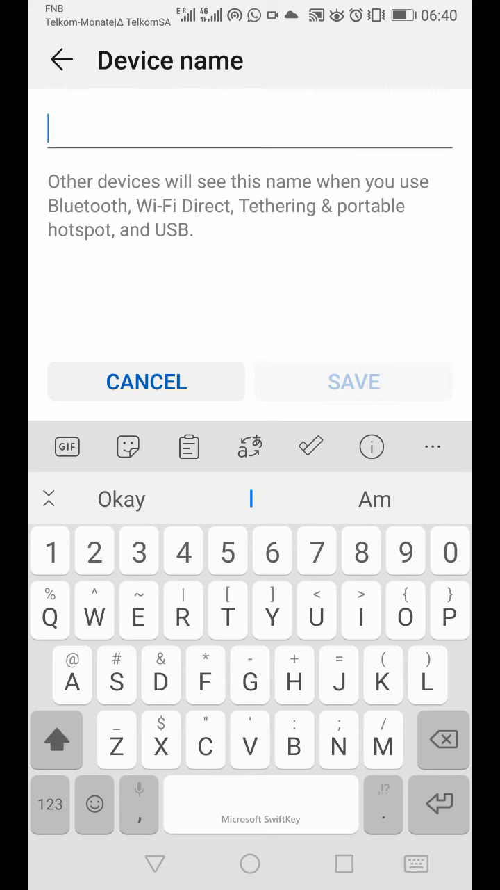
type("Trend")
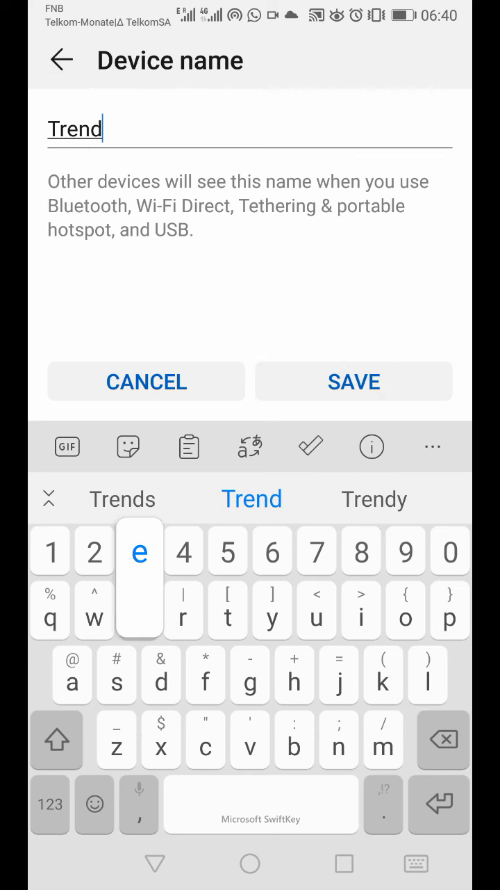
type("er")
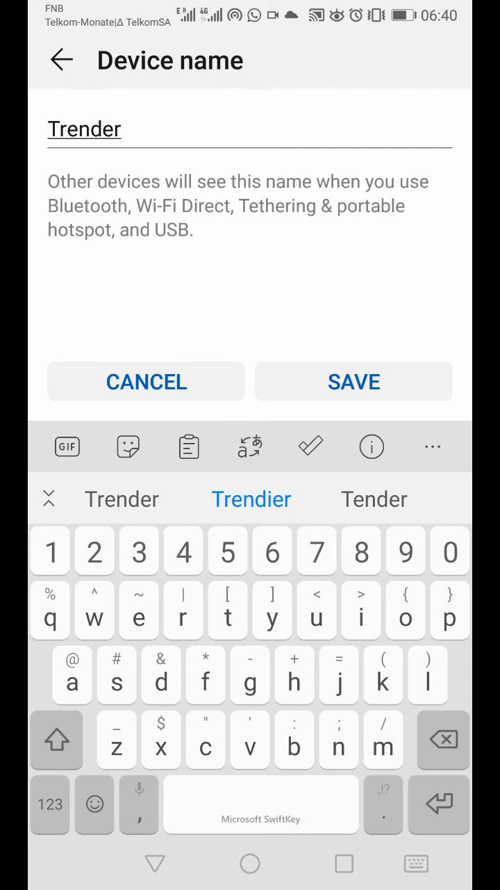
left_click(354, 381)
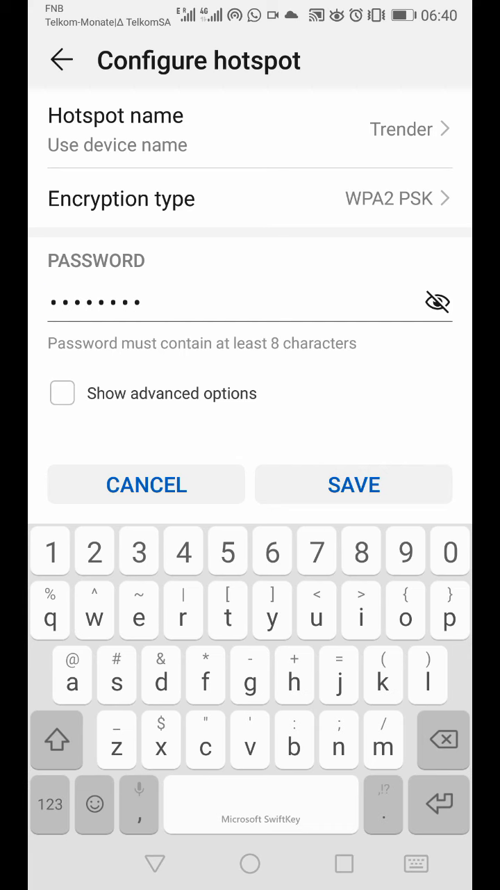
left_click(154, 862)
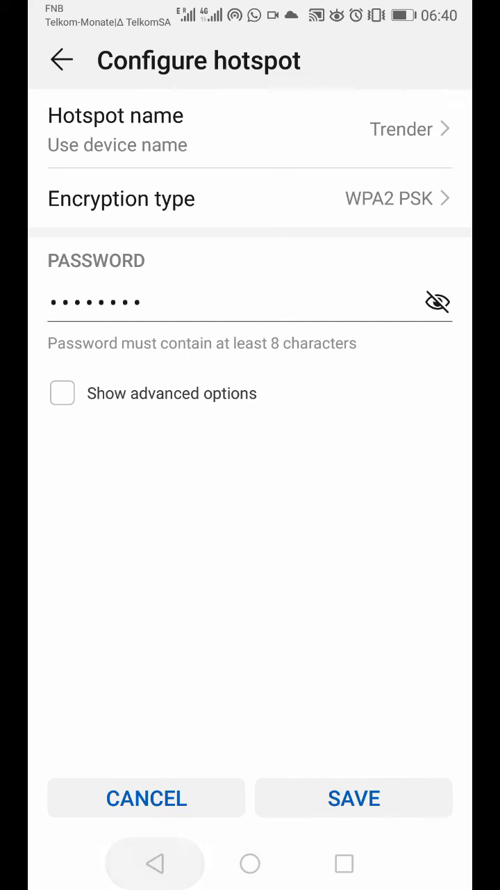
left_click(154, 862)
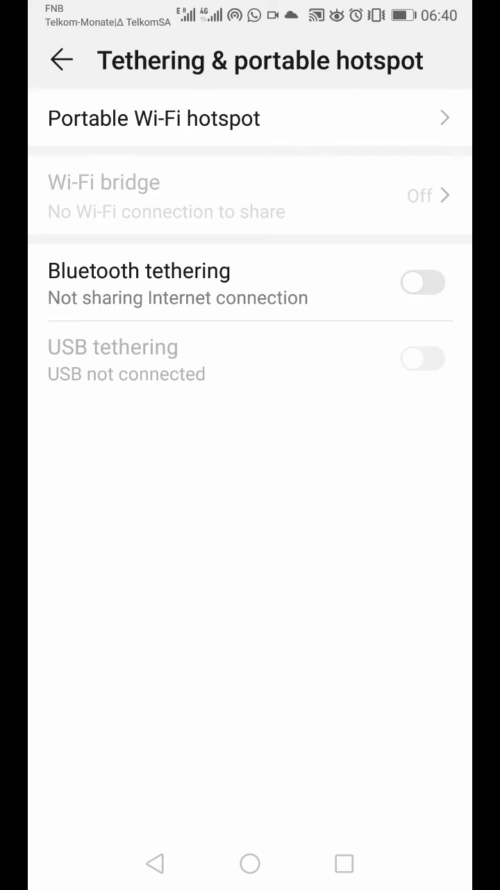
left_click_drag(251, 7, 250, 487)
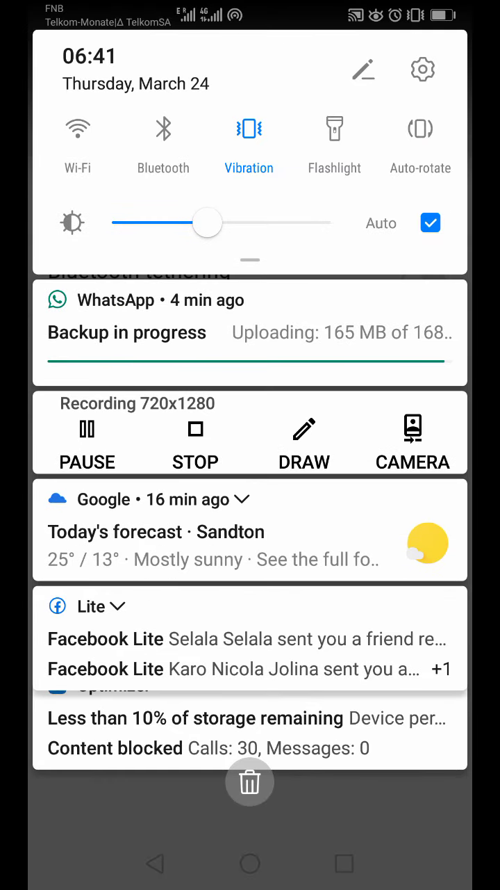
left_click_drag(250, 264, 250, 486)
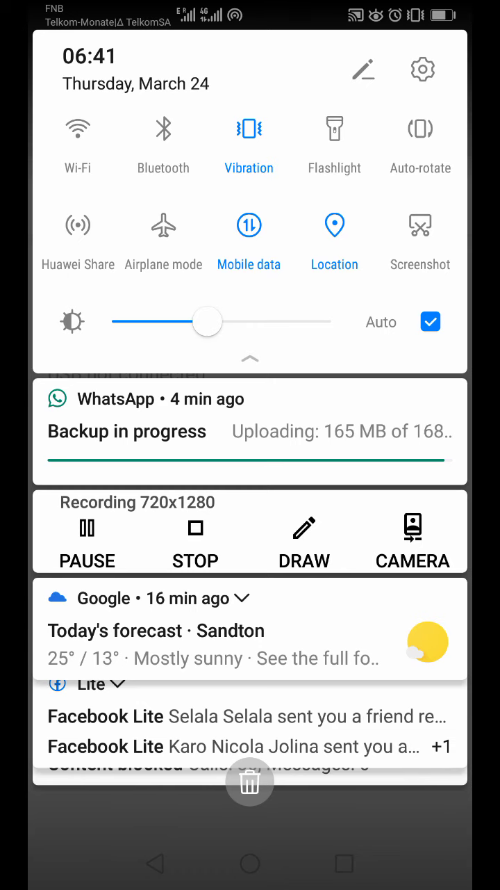
left_click_drag(76, 225, 76, 153)
left_click_drag(251, 625, 250, 528)
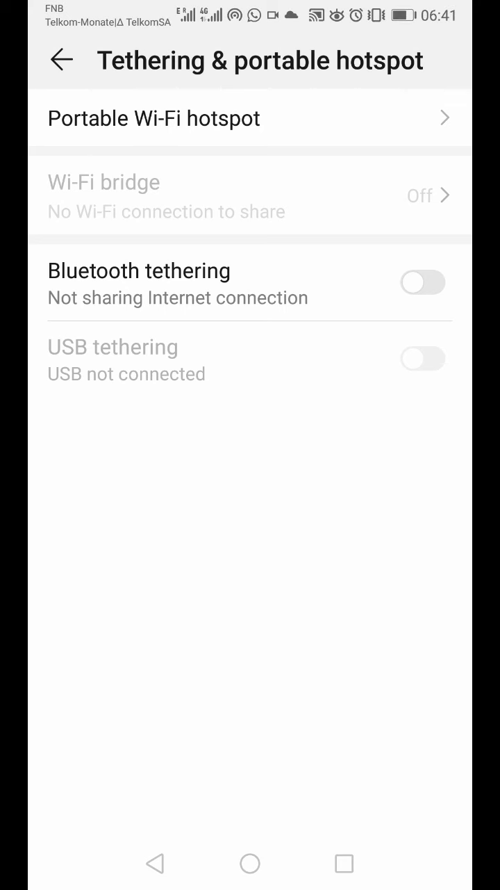
Turn the Bassonia tv portable Wi-Fi hotspot off and return to the tethering page.
left_click(155, 863)
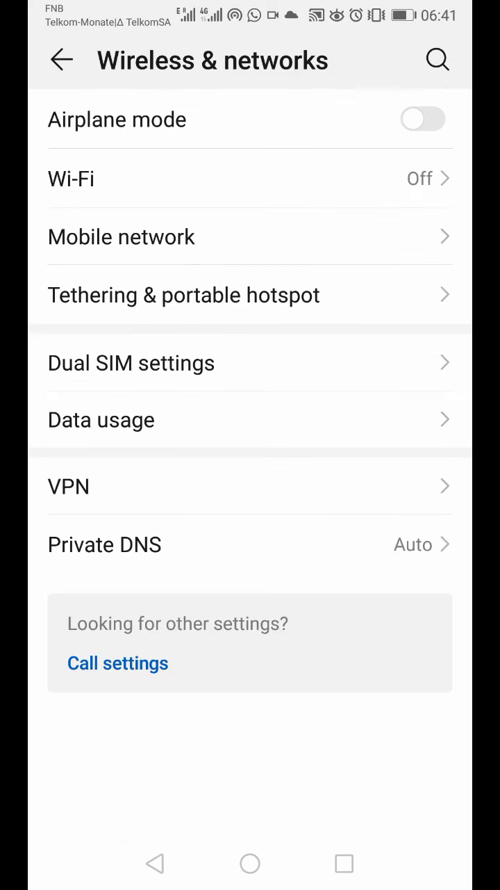
left_click(184, 295)
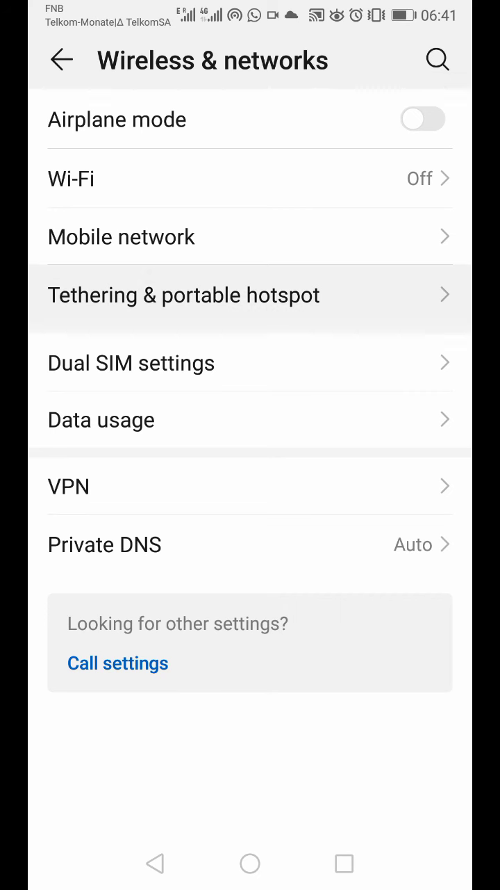
left_click(154, 118)
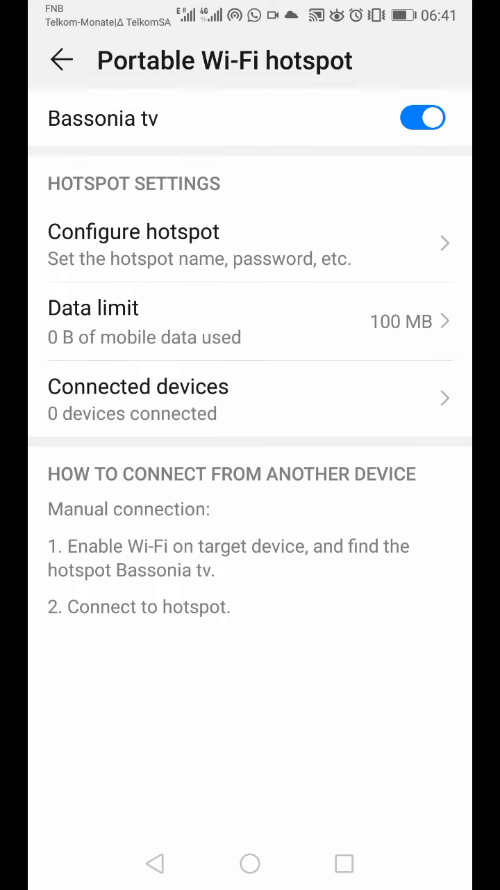
left_click(423, 118)
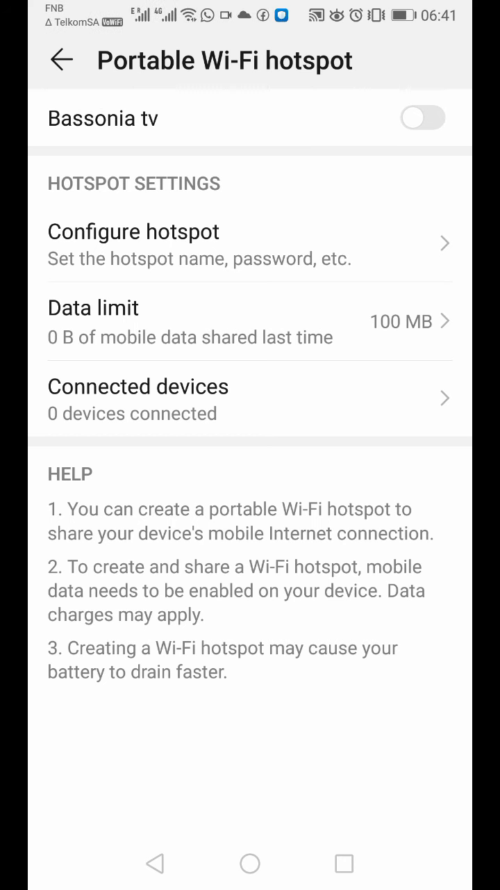
scroll(251, 389, "down", 2)
scroll(250, 389, "up", 2)
scroll(250, 389, "down", 1)
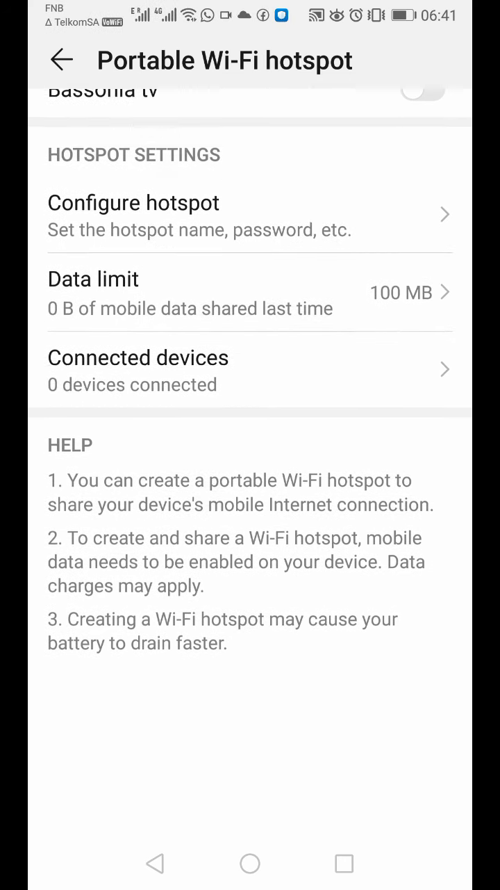
scroll(251, 389, "up", 1)
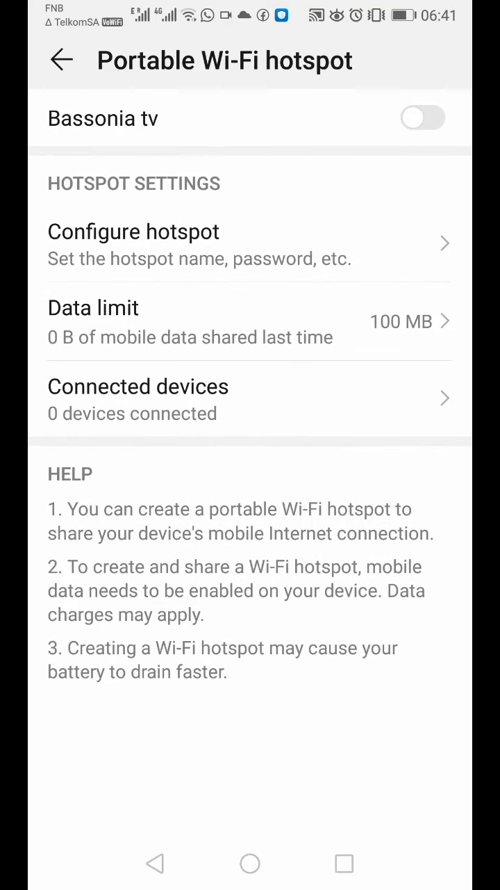
left_click(154, 863)
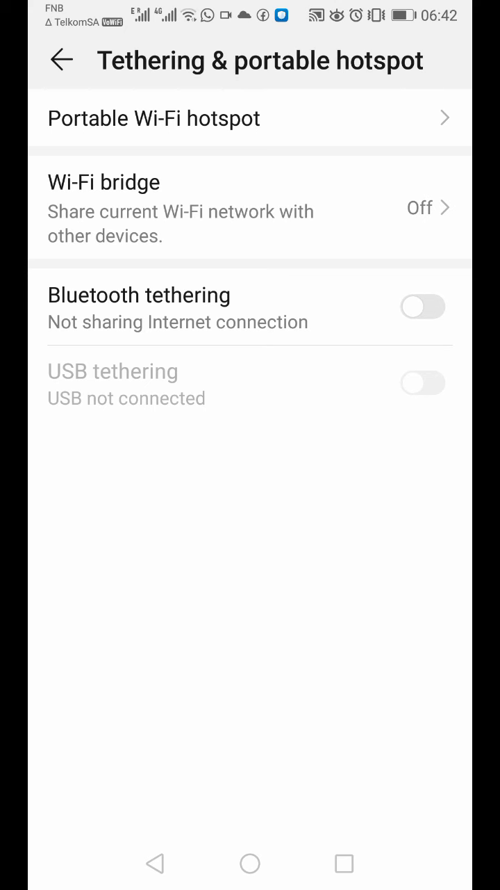
Scroll the Tethering & portable hotspot page, then back out toward the Settings list.
scroll(250, 278, "up", 1)
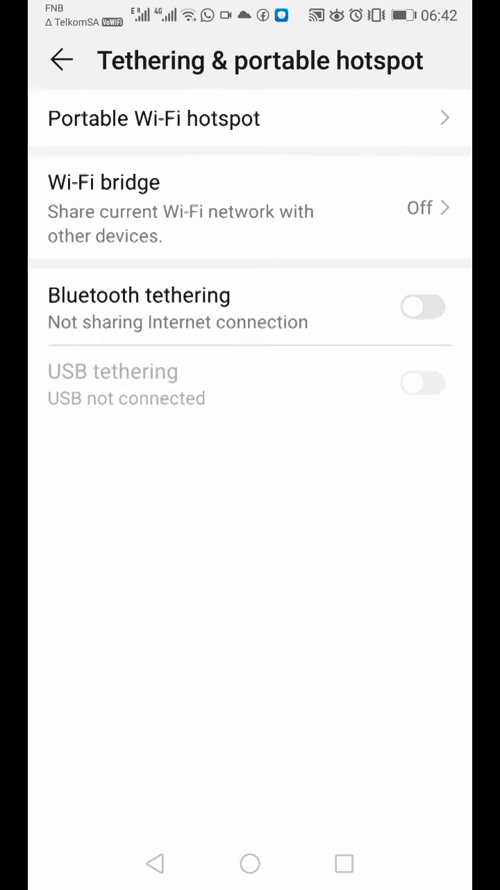
scroll(251, 417, "down", 2)
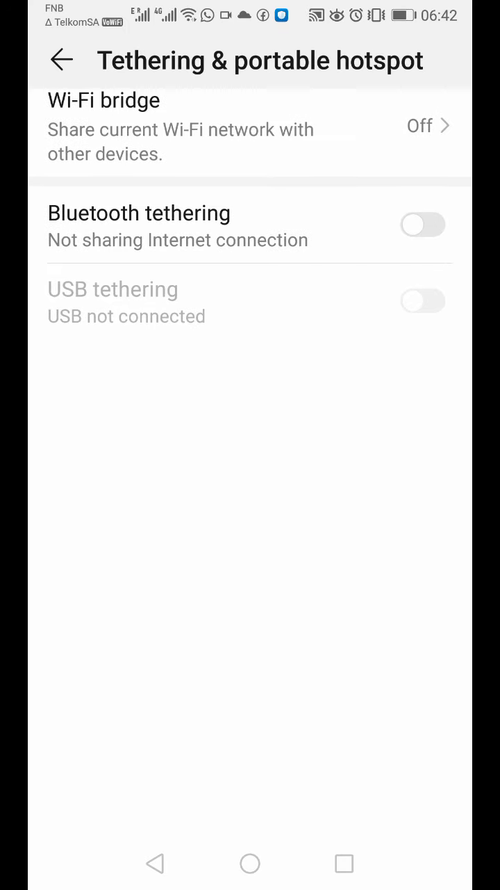
left_click(155, 863)
Go to the home screen, then reopen Settings to the Portable Wi-Fi hotspot configuration.
left_click(155, 863)
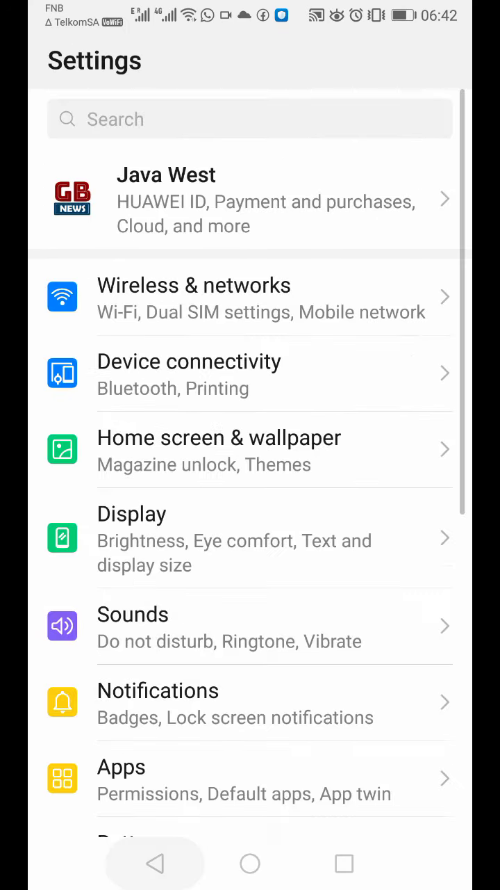
left_click(155, 864)
left_click(406, 192)
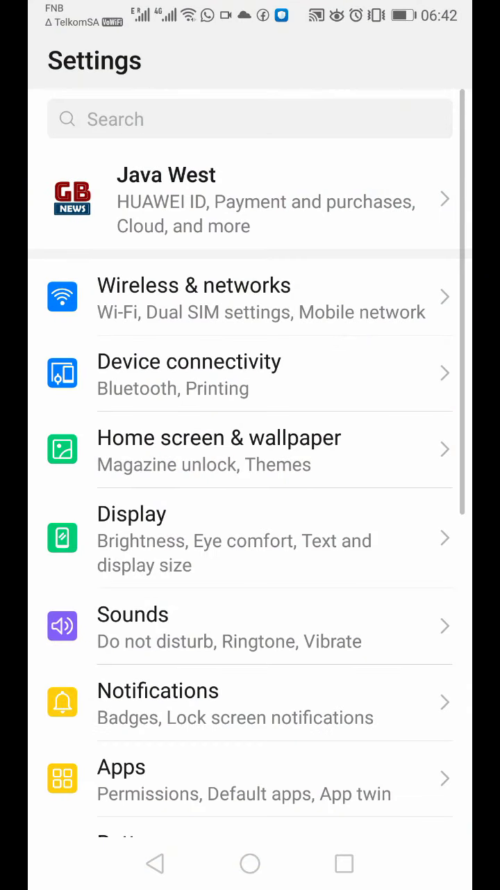
left_click(209, 297)
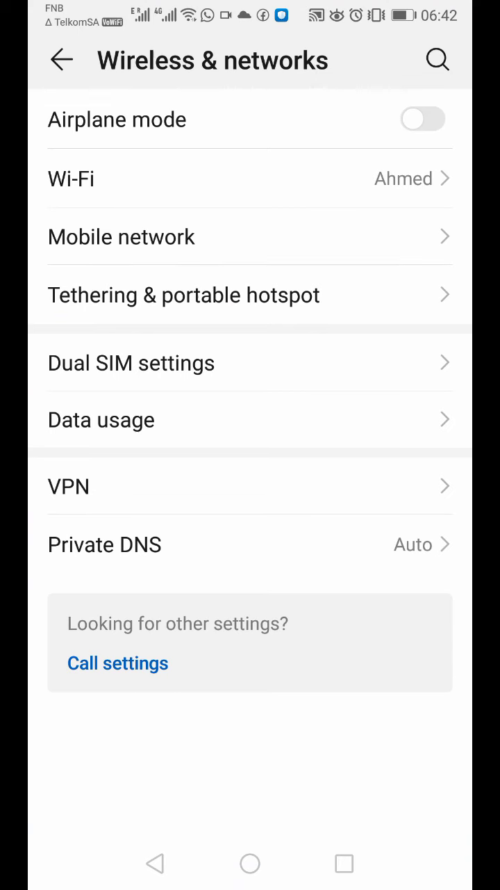
left_click(264, 297)
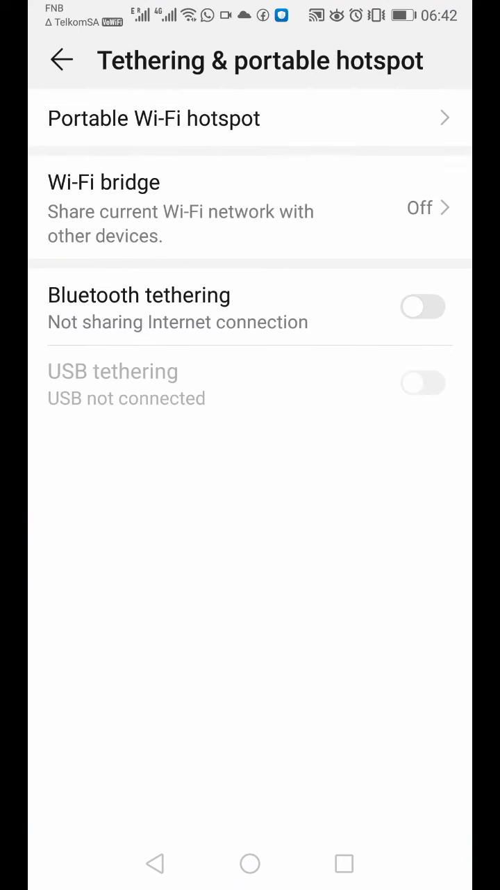
left_click(153, 118)
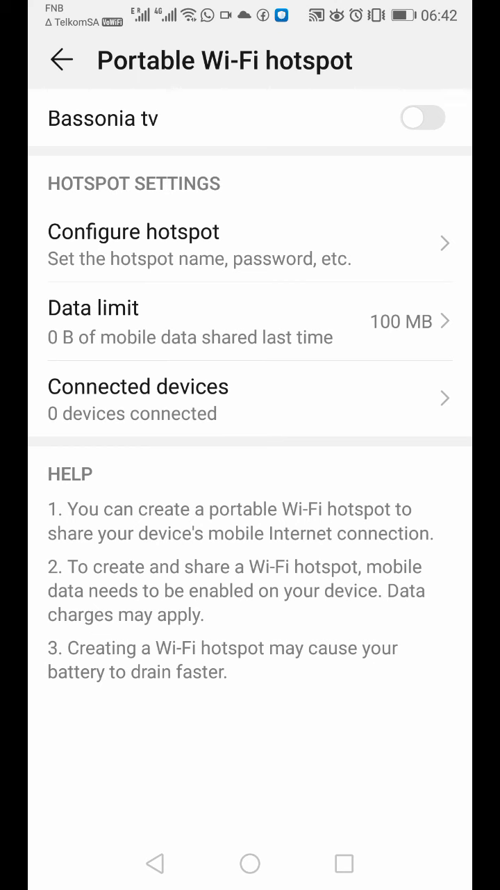
left_click(134, 244)
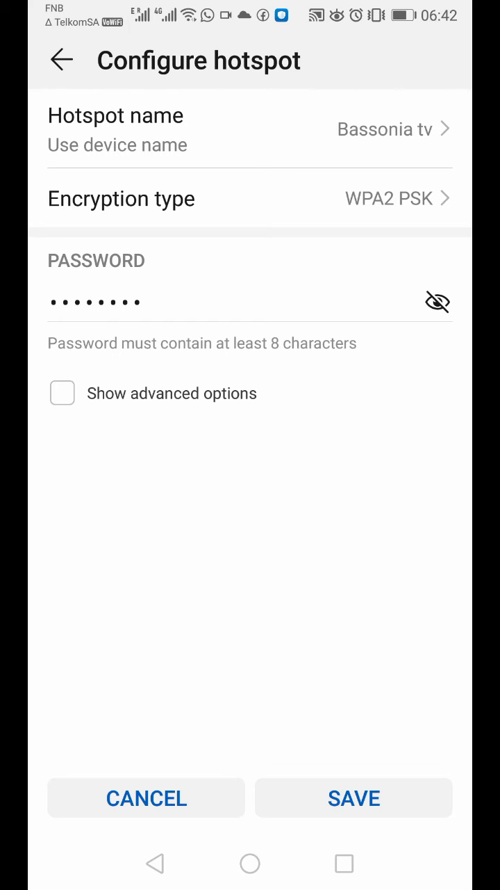
Reveal the hotspot password, keep the name 'Bassonia tv' on WPA2 PSK, and save.
left_click(438, 302)
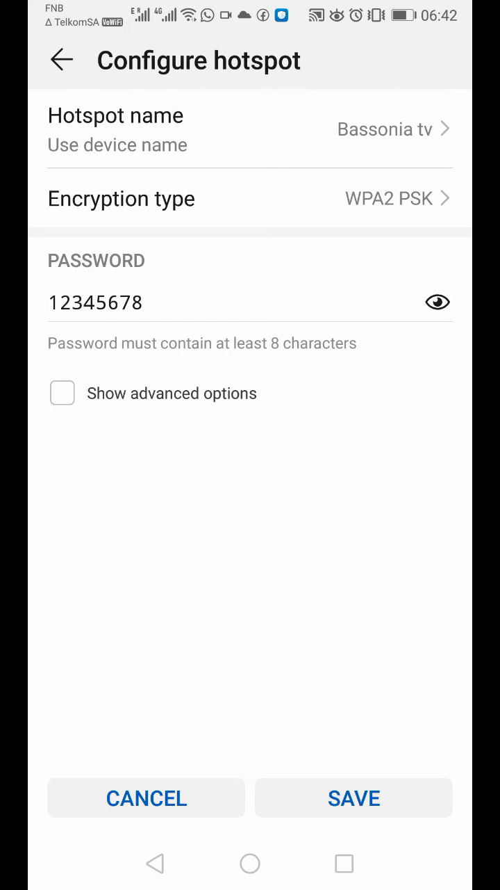
left_click(250, 129)
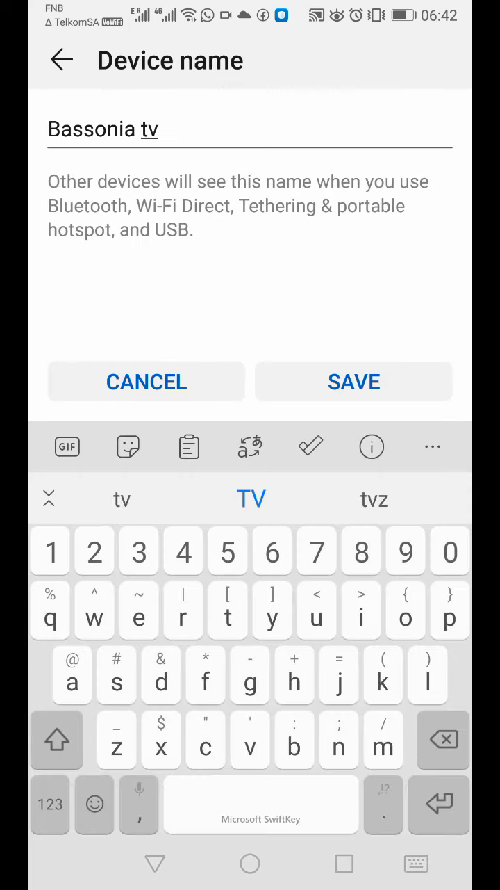
left_click(353, 382)
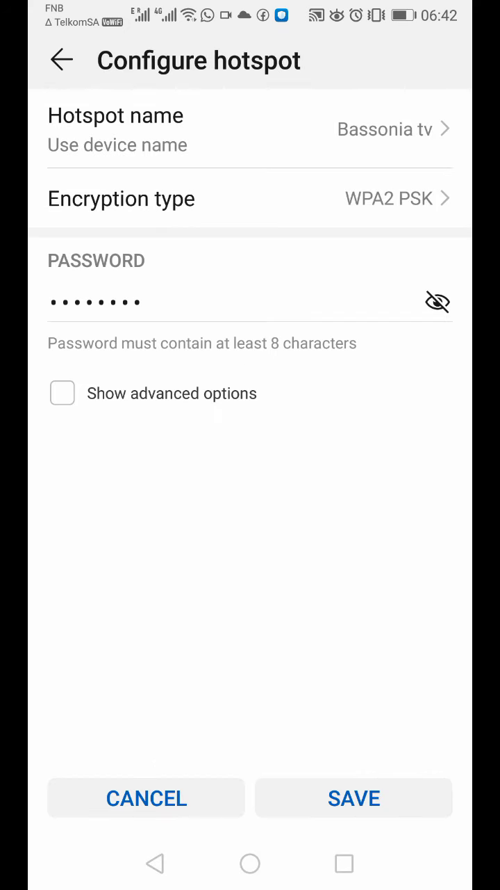
left_click(354, 798)
Back out of Settings through the tethering and main lists to the home screen.
left_click(155, 863)
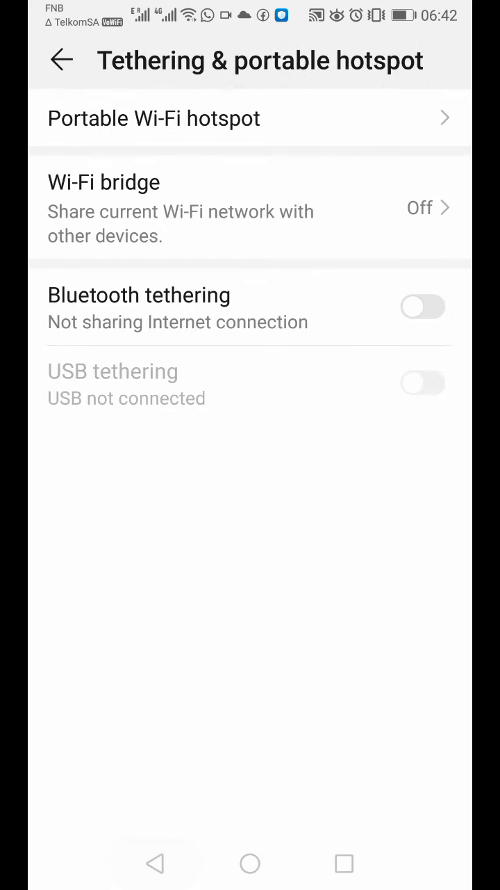
left_click(154, 863)
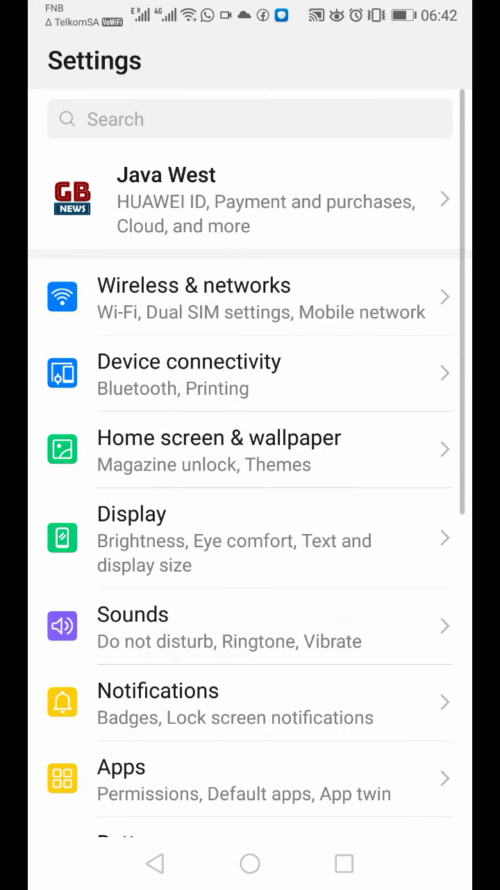
left_click(155, 863)
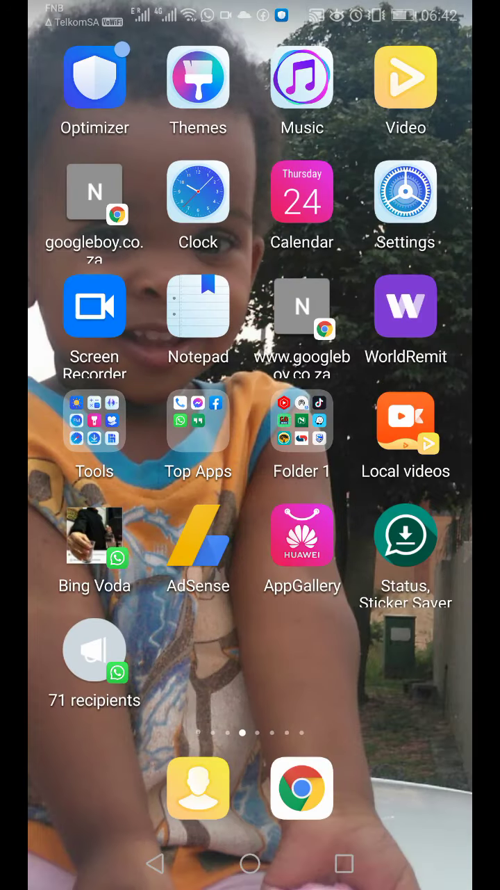